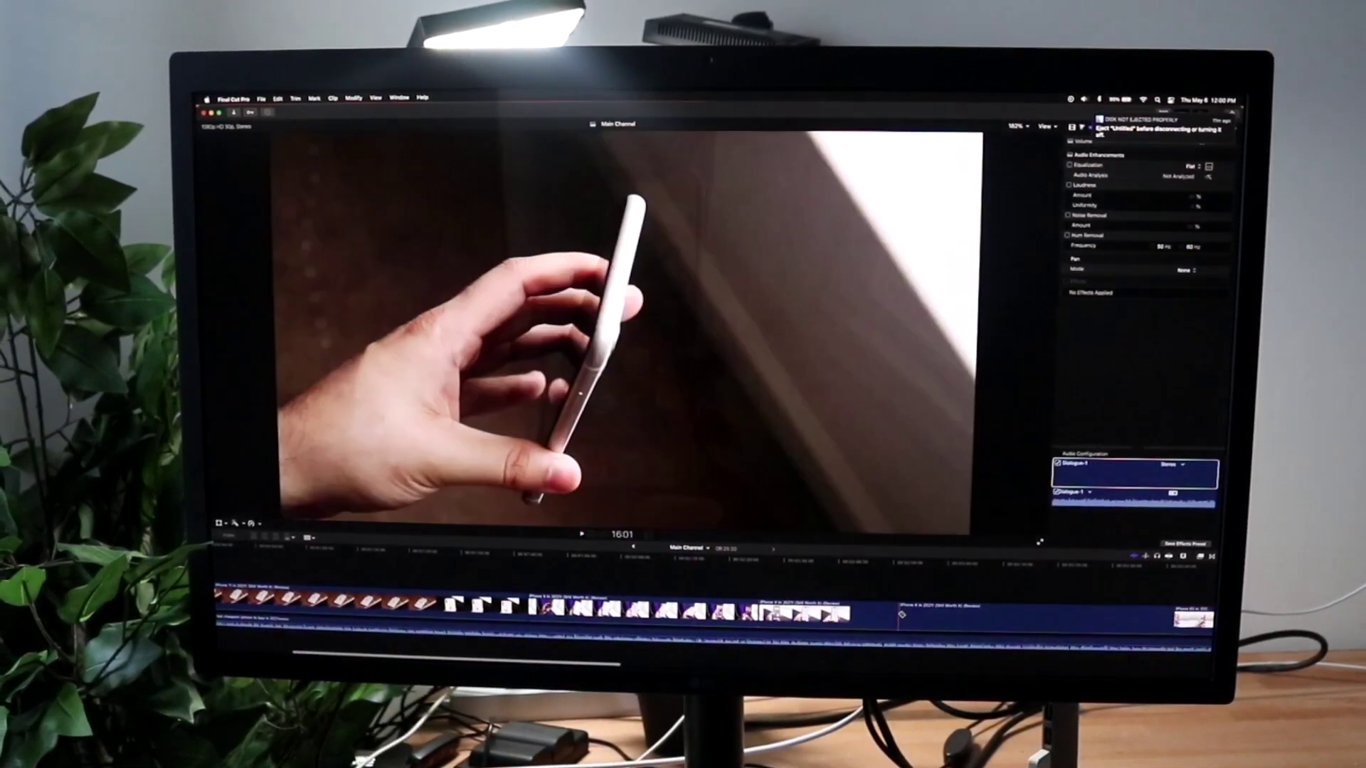
Bring up a timeline clip's shortcut menu, then dismiss it to reach the iPhone-on-windowsill shot
{"action": "right_click", "coordinate": [843, 608]}
{"action": "key", "text": "Escape"}
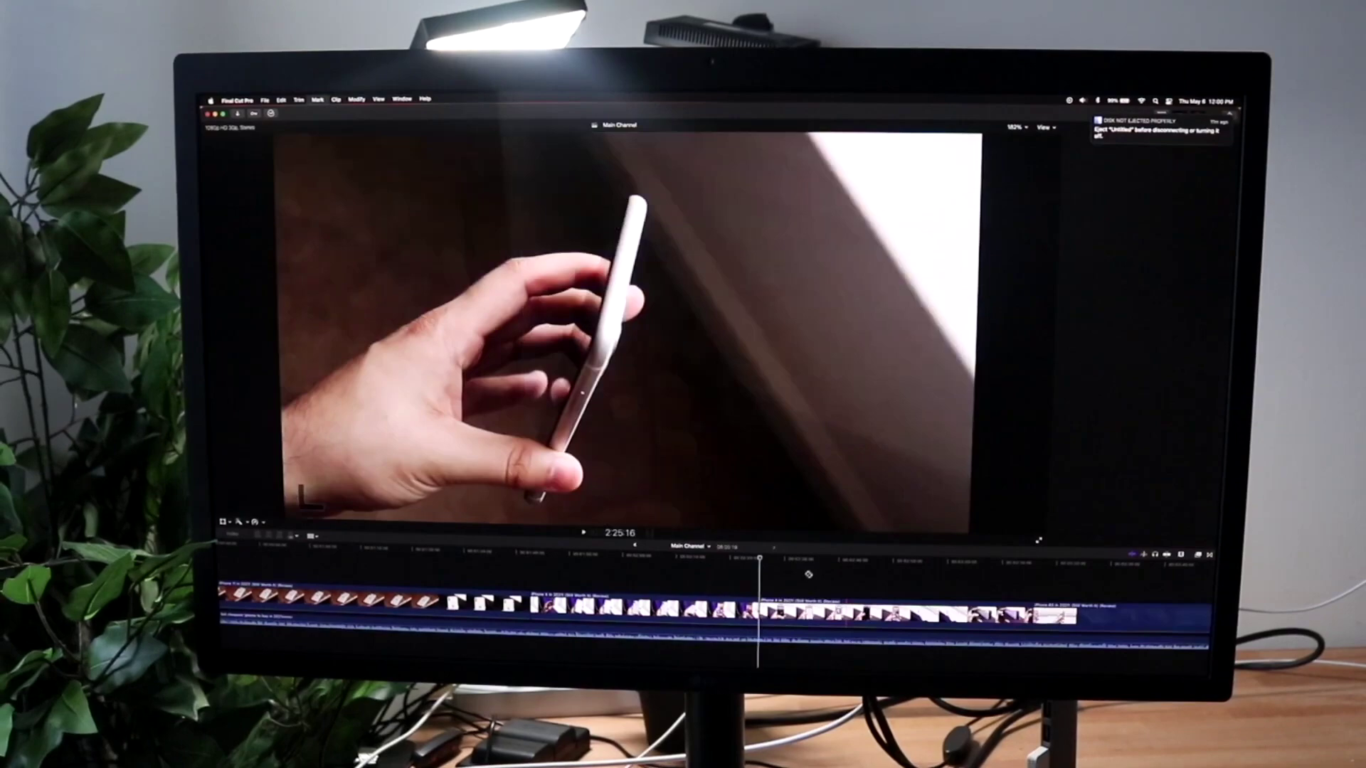